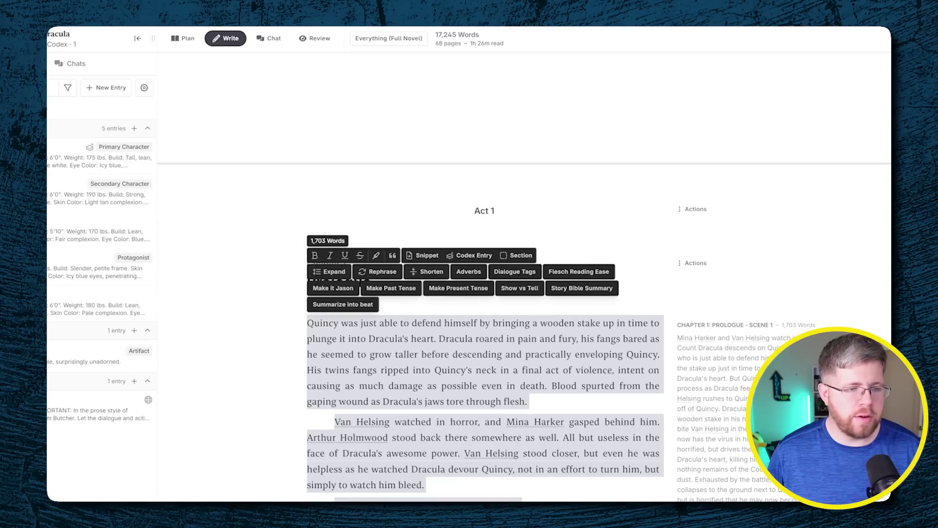
- Copy the whole Dracula prologue from Novelcrafter and paste it into DeepL Write
{"action": "left_click", "coordinate": [361, 354]}
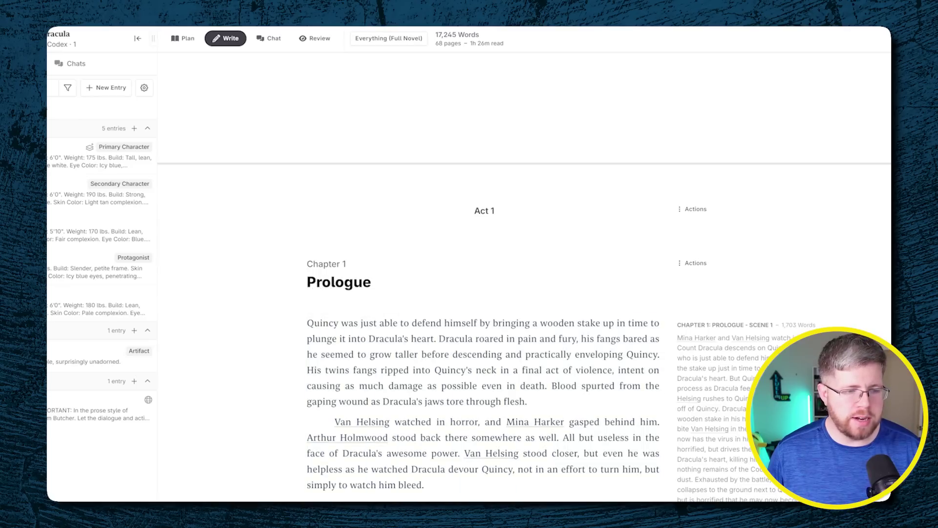
{"action": "key", "text": "ctrl+a"}
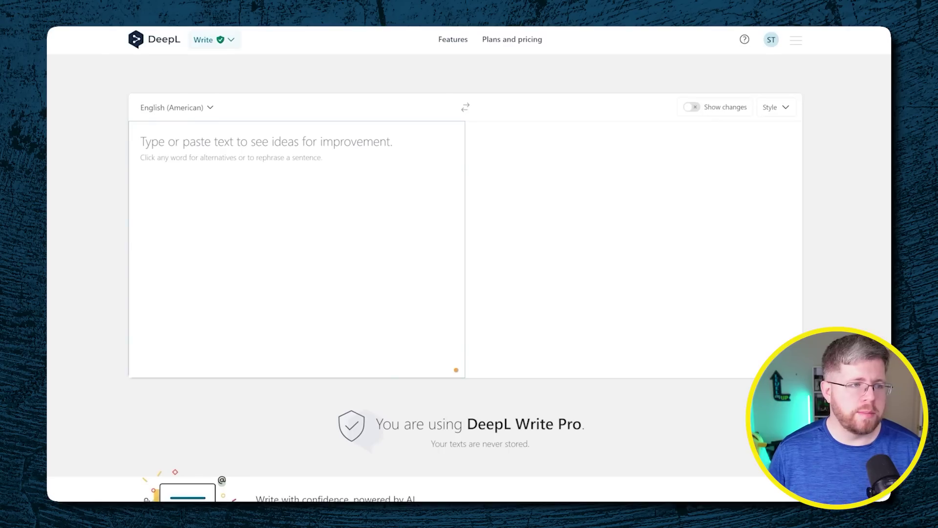
{"action": "key", "text": "ctrl+v"}
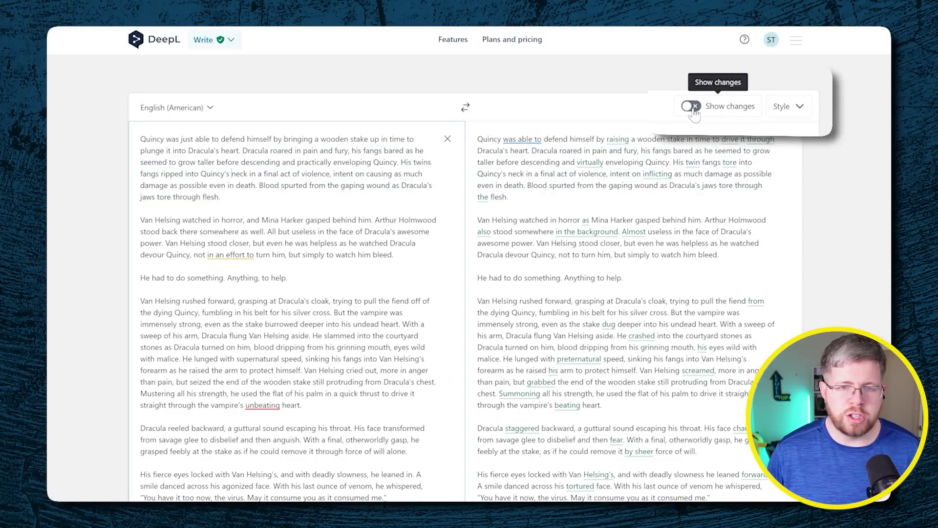
- Turn on Show changes to see edits like 'bringing' → 'raising' and 'plunge' → 'drive'
{"action": "left_click", "coordinate": [691, 108]}
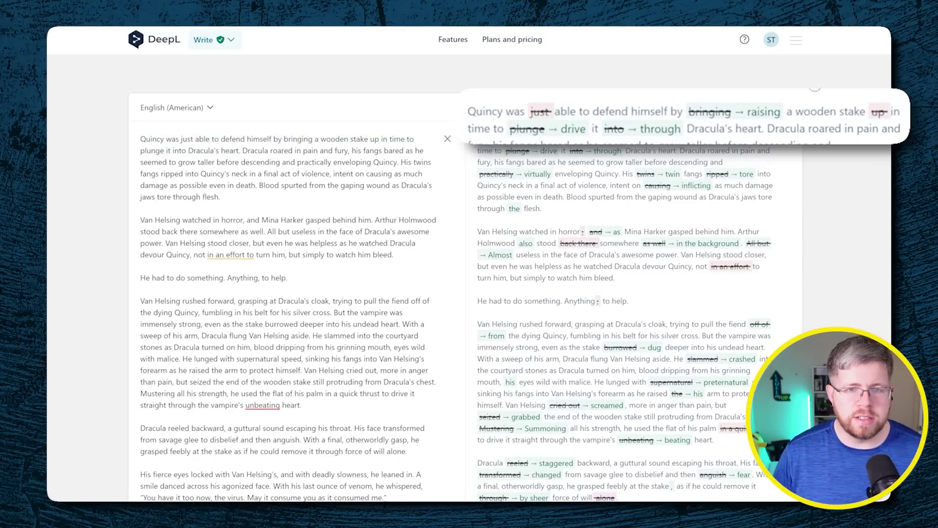
- Hide tracked changes and select the opening sentence in both the original and improved text
{"action": "left_click", "coordinate": [692, 107]}
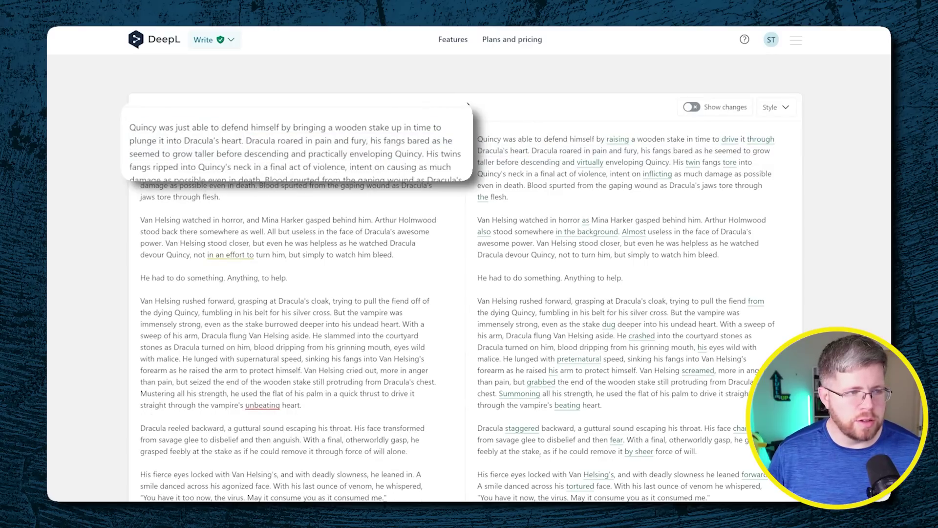
{"action": "left_click_drag", "start_coordinate": [129, 127], "coordinate": [244, 141]}
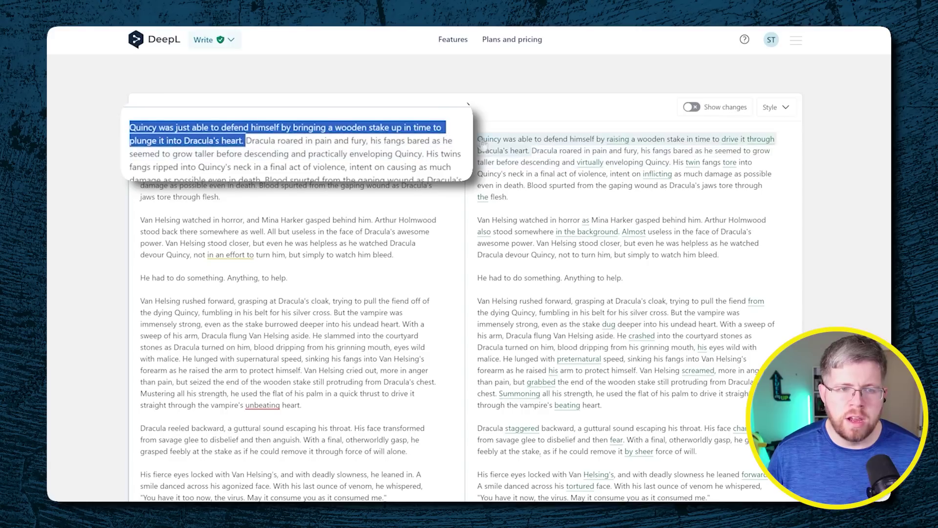
{"action": "left_click_drag", "start_coordinate": [477, 139], "coordinate": [531, 151]}
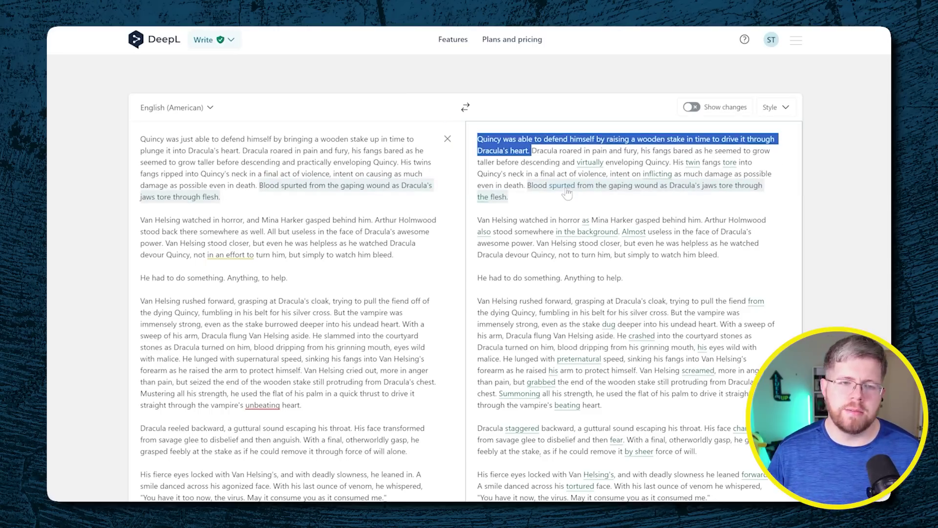
- Turn Show changes back on to review edits like 'All but' → 'Almost'
{"action": "left_click", "coordinate": [692, 108]}
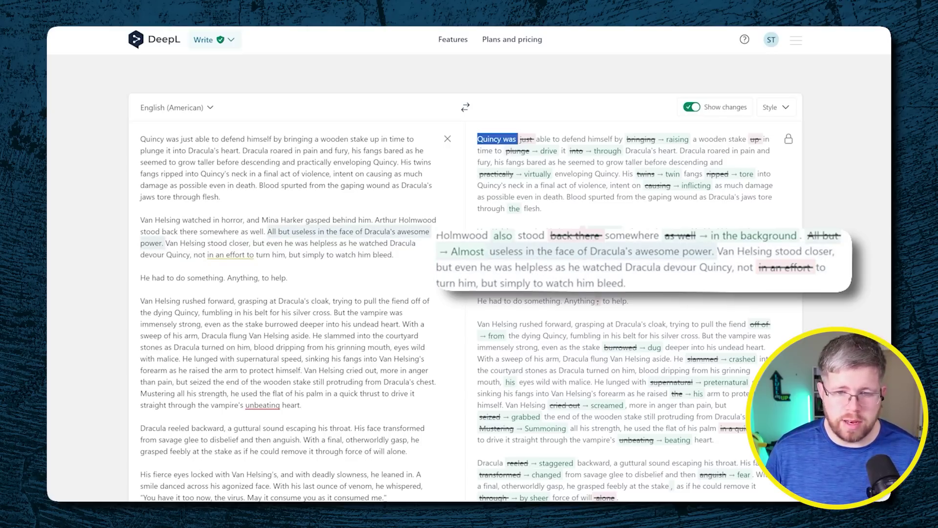
{"action": "scroll", "coordinate": [465, 273], "scroll_direction": "down", "scroll_amount": 5}
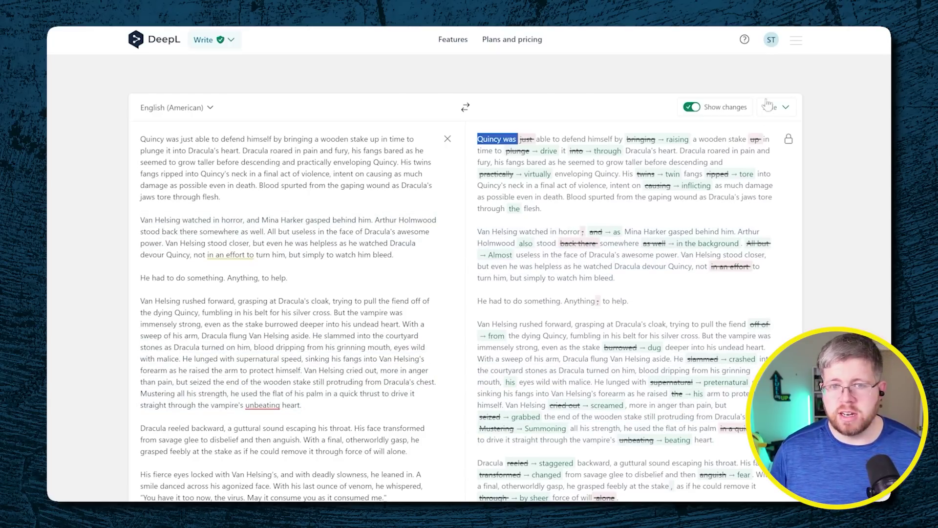
- Apply the Casual writing style, giving simpler suggestions like 'cried out' → 'yelled'
{"action": "left_click", "coordinate": [776, 109]}
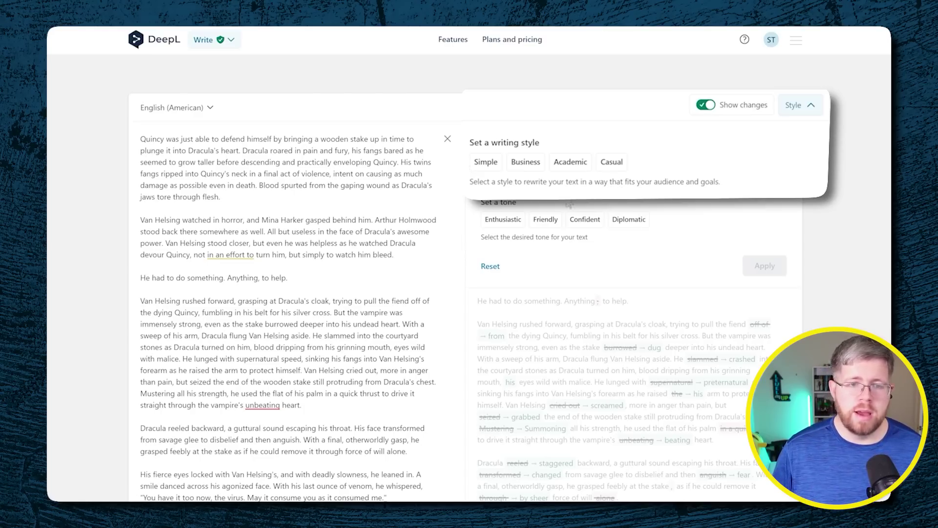
{"action": "left_click", "coordinate": [611, 162]}
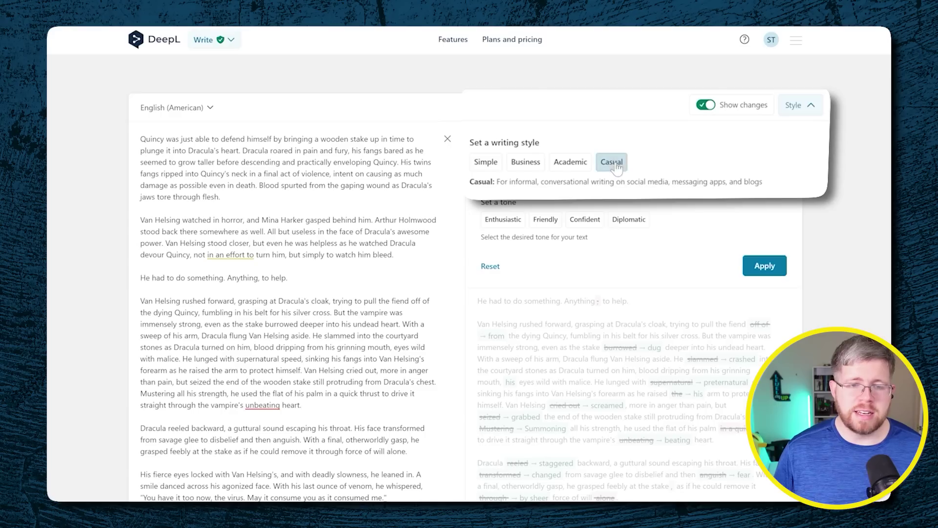
{"action": "left_click", "coordinate": [765, 267]}
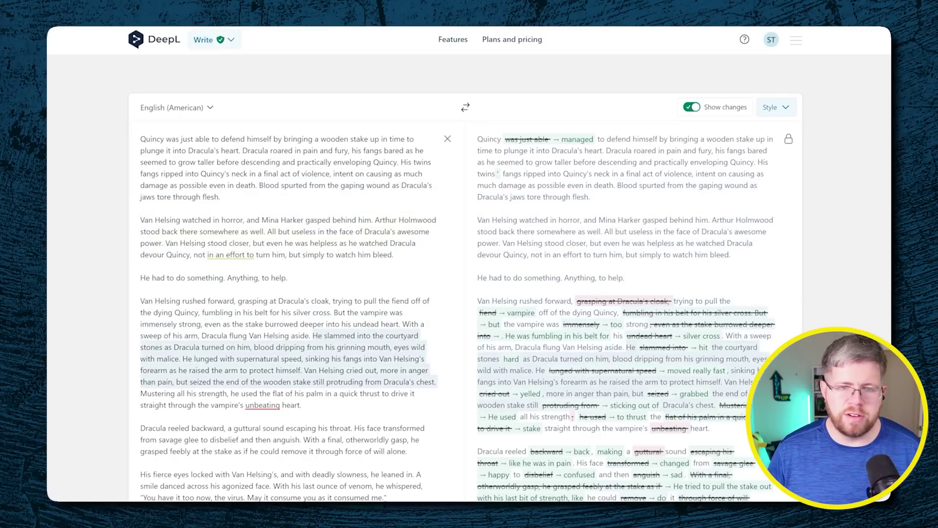
- Switch the rewrite to the Business style and select the sentence where Mina Harker gasps
{"action": "left_click", "coordinate": [776, 107]}
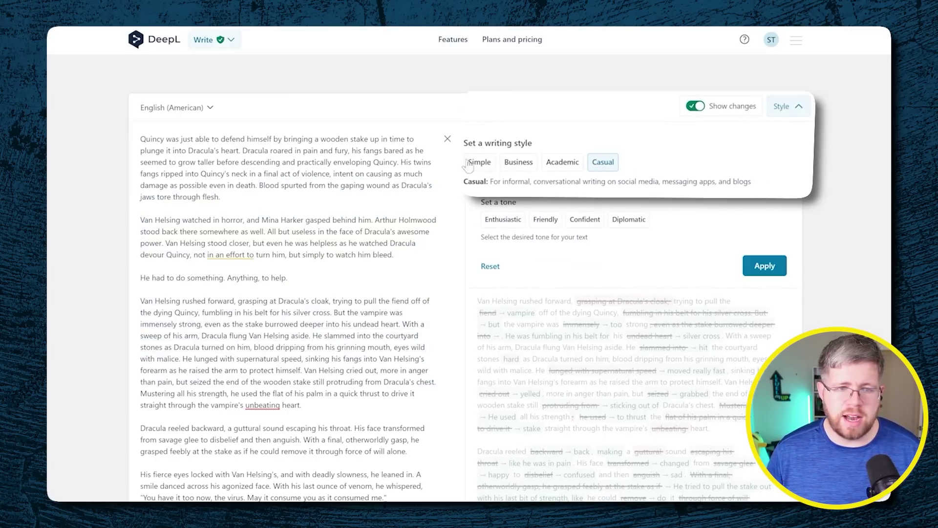
{"action": "left_click", "coordinate": [518, 162]}
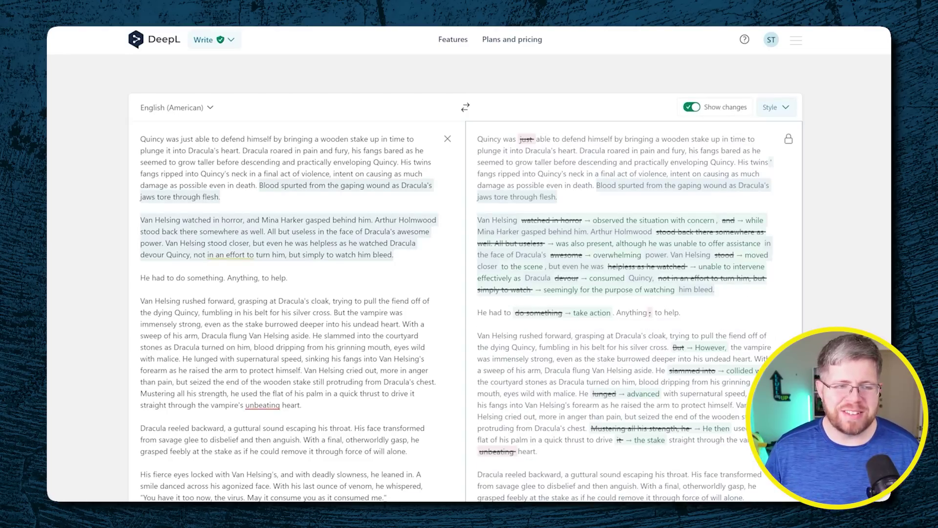
{"action": "left_click_drag", "start_coordinate": [206, 220], "coordinate": [371, 220]}
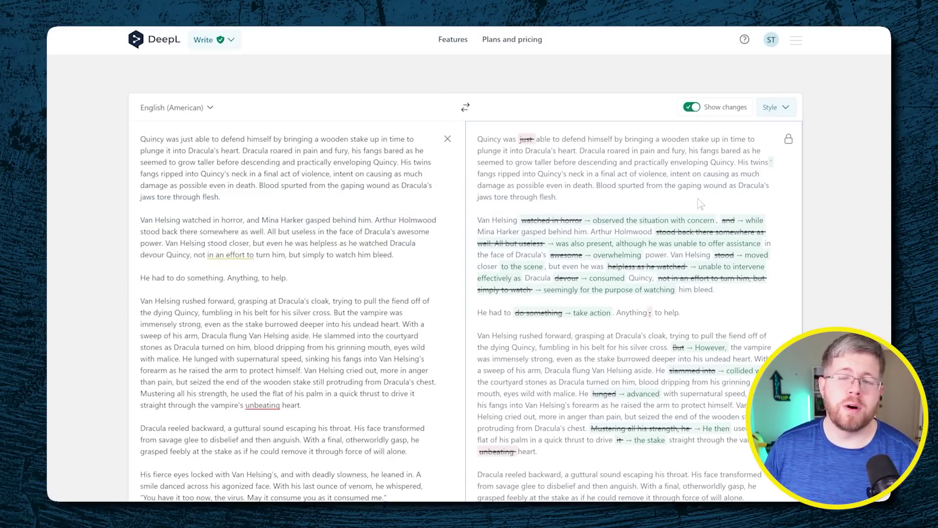
- Deselect Business in the Style options and collapse them without applying anything
{"action": "left_click", "coordinate": [786, 108]}
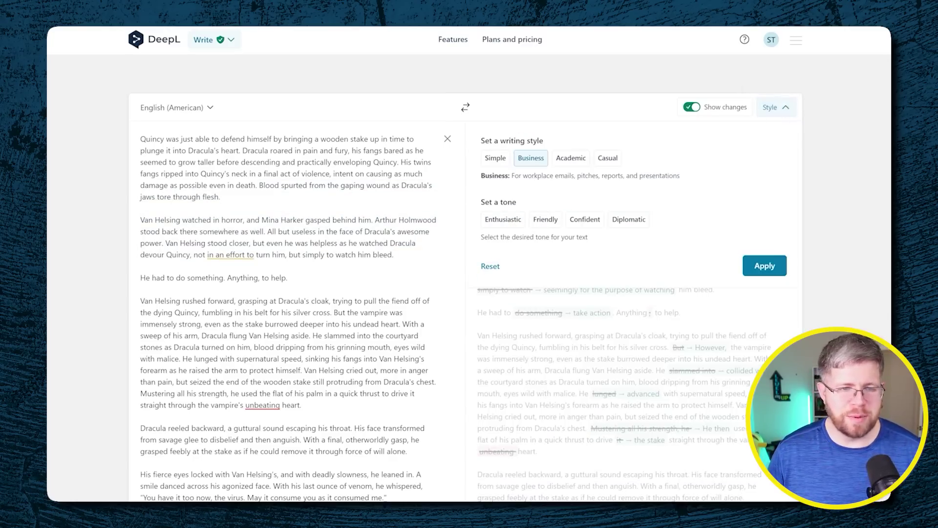
{"action": "left_click", "coordinate": [531, 158]}
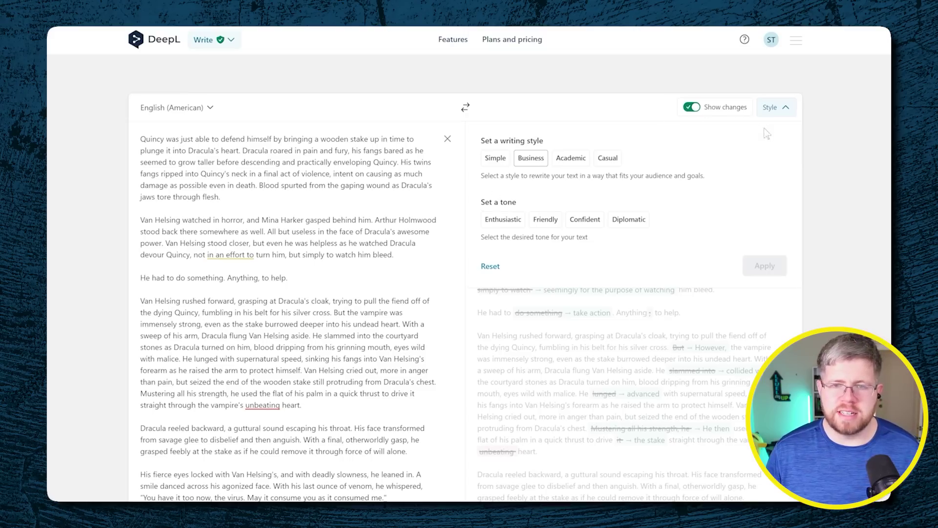
{"action": "left_click", "coordinate": [774, 107]}
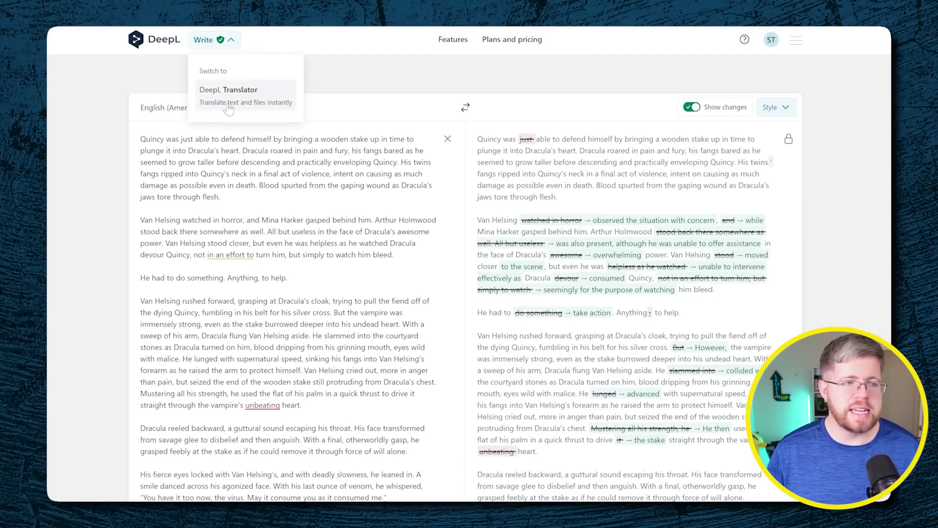
- Switch from DeepL Write to DeepL Translator using the DeepL product list
{"action": "left_click", "coordinate": [201, 41]}
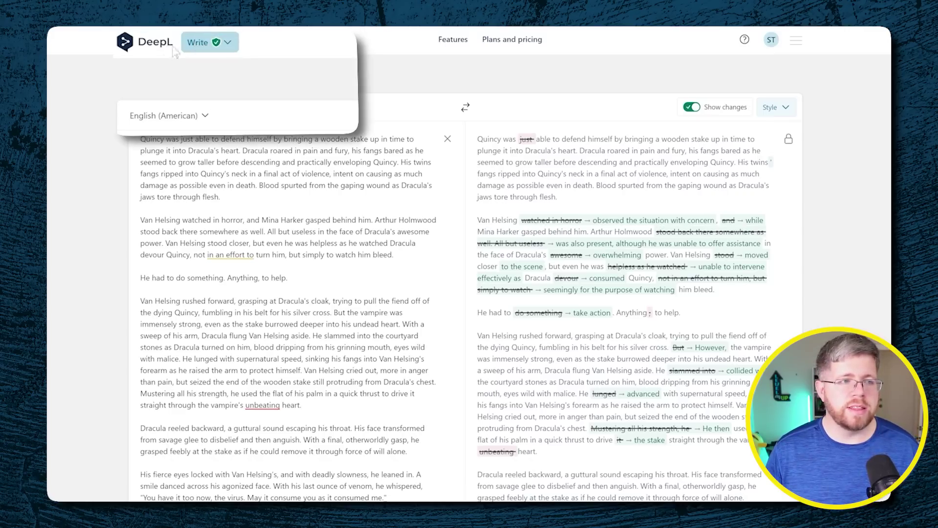
{"action": "left_click", "coordinate": [197, 44]}
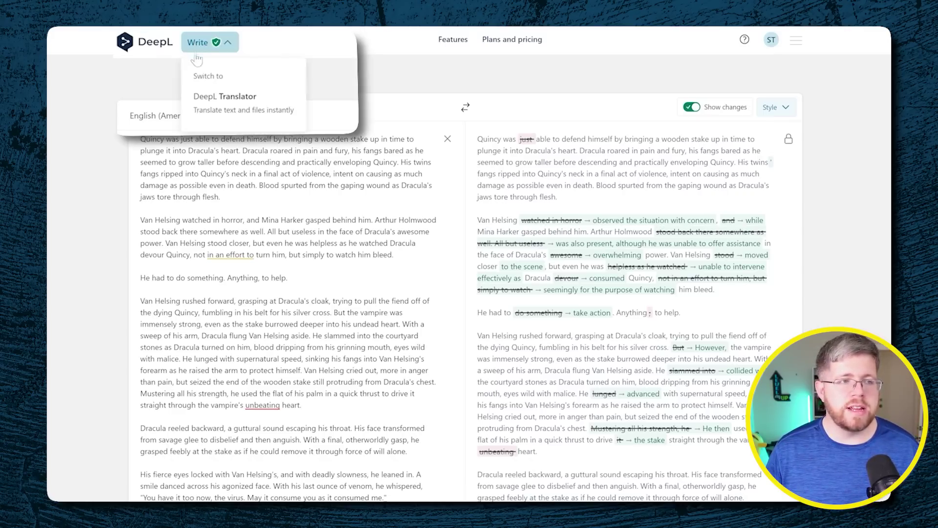
{"action": "left_click", "coordinate": [249, 100]}
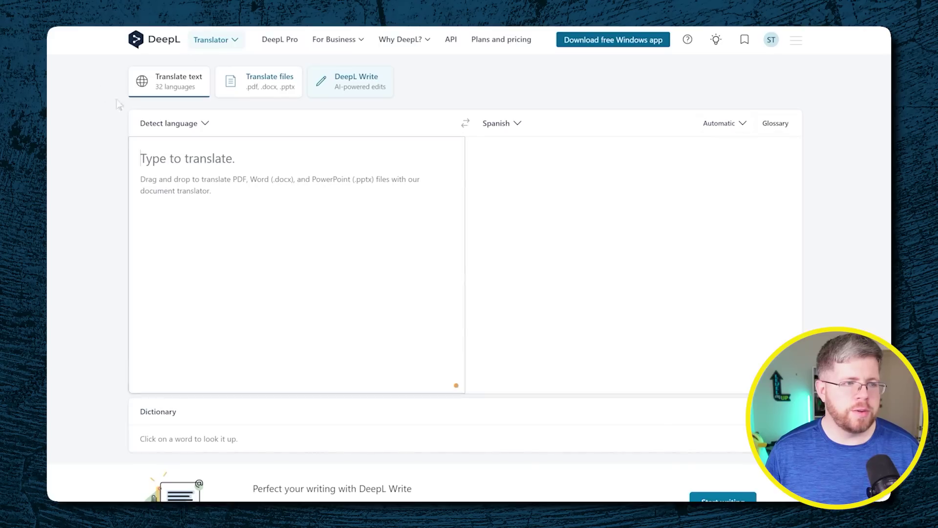
- Paste the Dracula chapter into DeepL Translator and check its Spanish translation
{"action": "key", "text": "ctrl+v"}
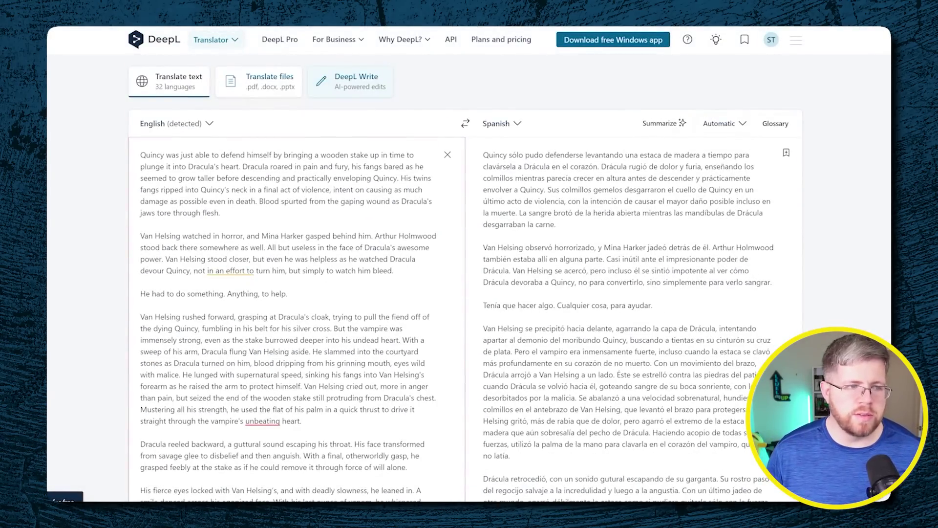
{"action": "scroll", "coordinate": [261, 342], "scroll_direction": "down", "scroll_amount": 20}
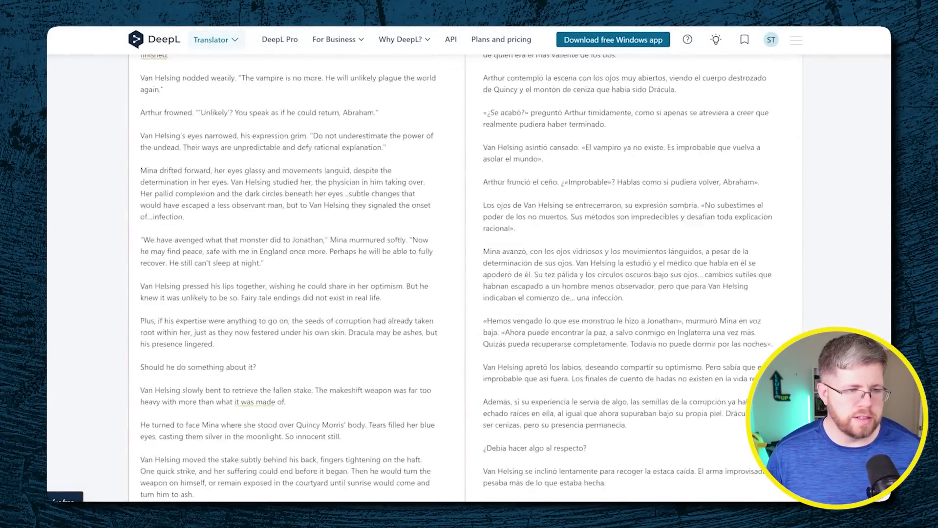
{"action": "scroll", "coordinate": [293, 278], "scroll_direction": "up", "scroll_amount": 5}
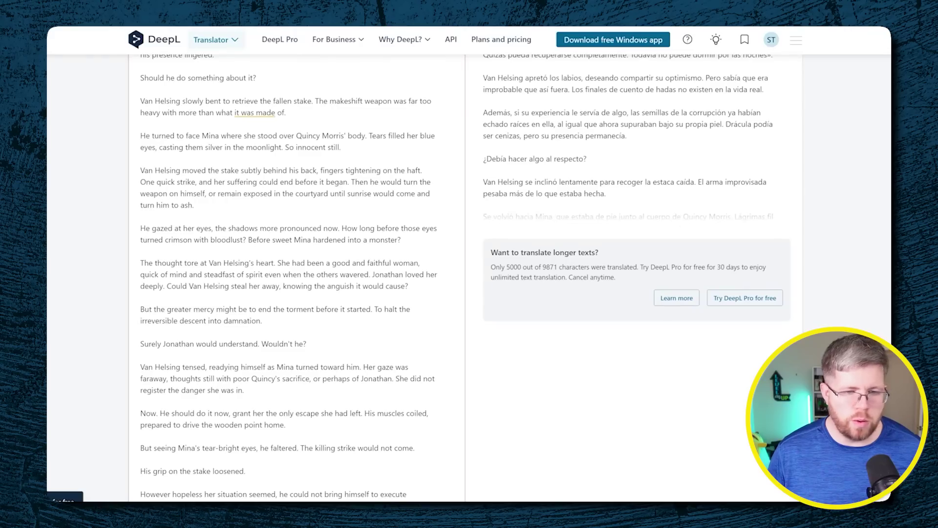
{"action": "scroll", "coordinate": [293, 278], "scroll_direction": "up", "scroll_amount": 20}
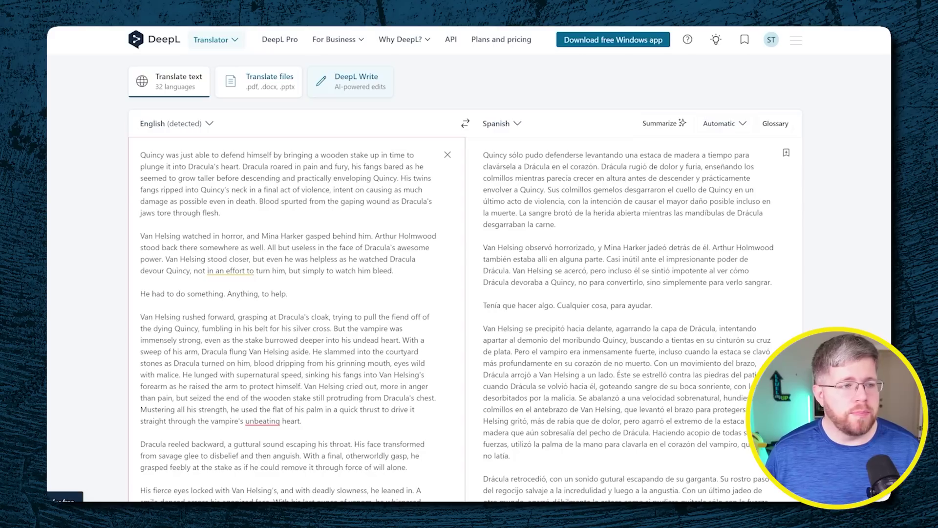
- Select the first sentence and the 'Mustering all his strength' sentence to see their Spanish matches
{"action": "left_click_drag", "start_coordinate": [140, 155], "coordinate": [198, 167]}
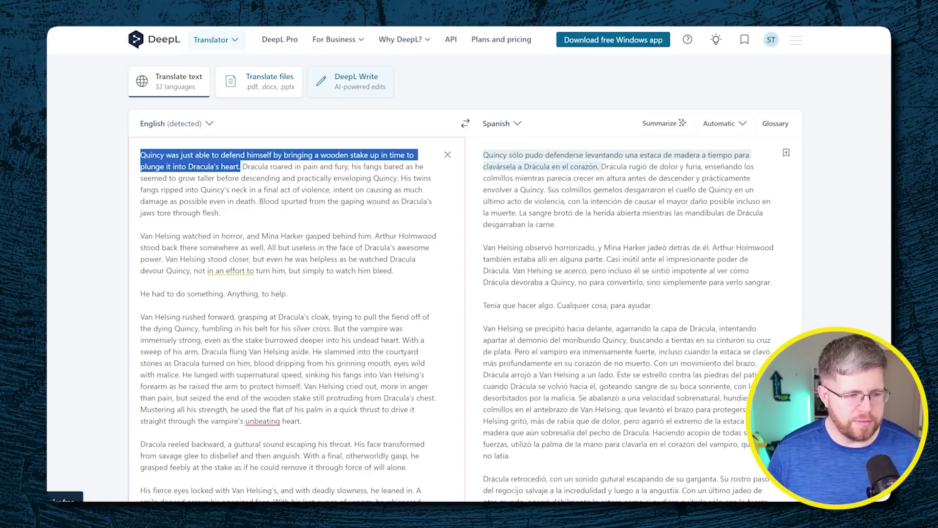
{"action": "left_click_drag", "start_coordinate": [140, 409], "coordinate": [302, 420]}
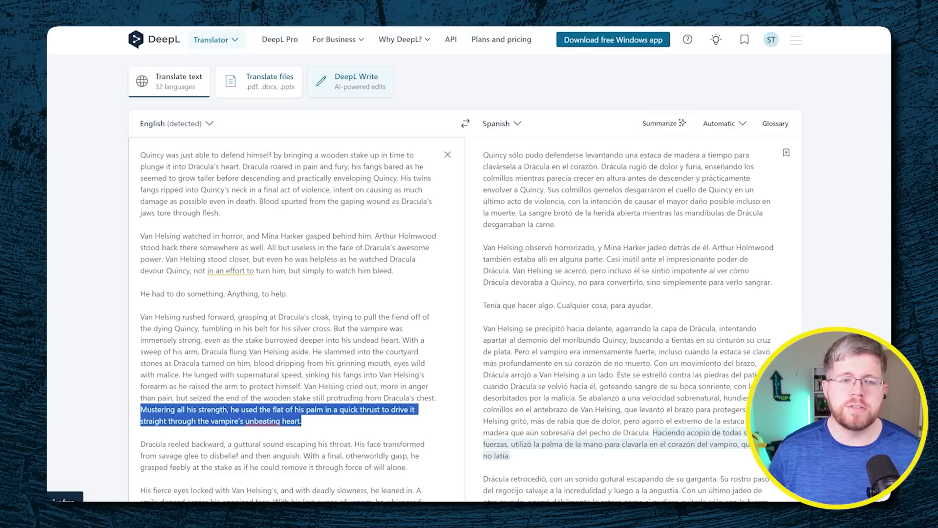
- Change the chapter's target language from Spanish to Chinese (simplified)
{"action": "left_click", "coordinate": [507, 126]}
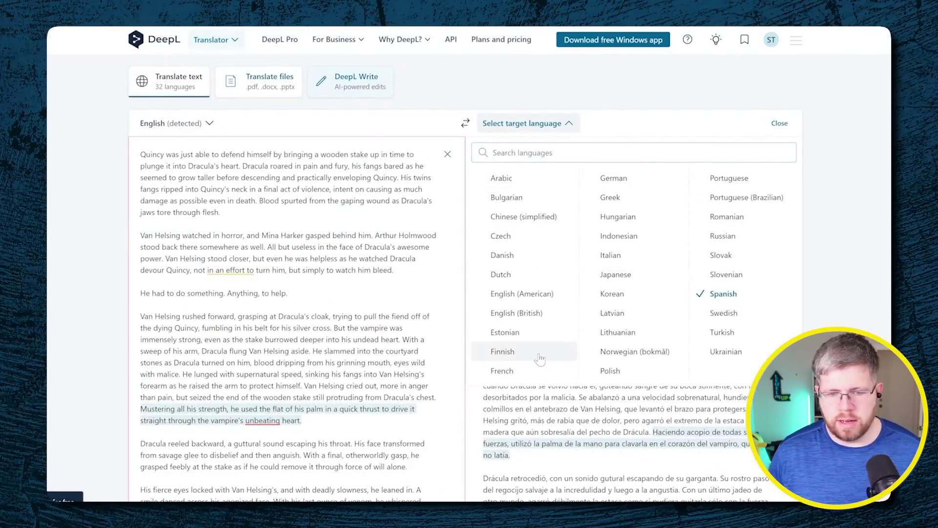
{"action": "left_click", "coordinate": [538, 219]}
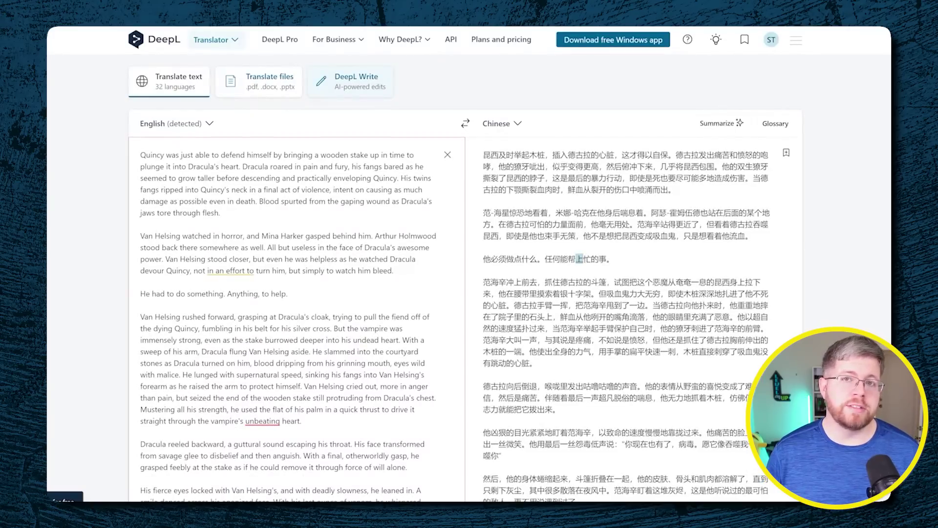
- Go to the DeepL Write pricing page and highlight Write Pro's annual price of $10.99
{"action": "mouse_move", "coordinate": [491, 508]}
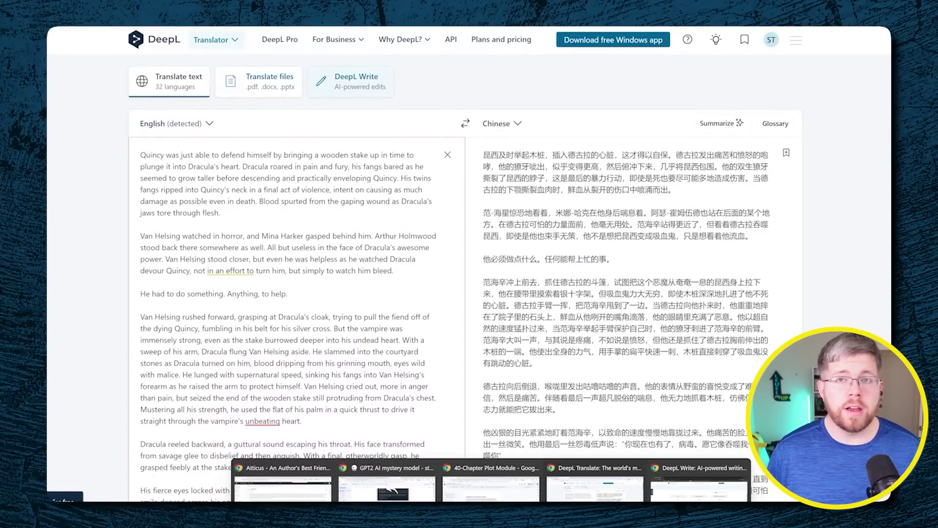
{"action": "left_click", "coordinate": [698, 483]}
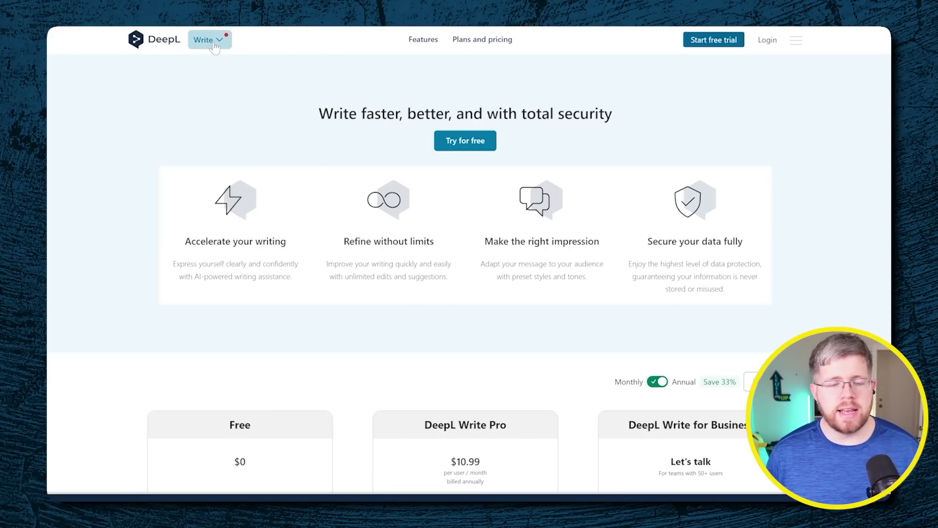
{"action": "scroll", "coordinate": [300, 306], "scroll_direction": "down", "scroll_amount": 5}
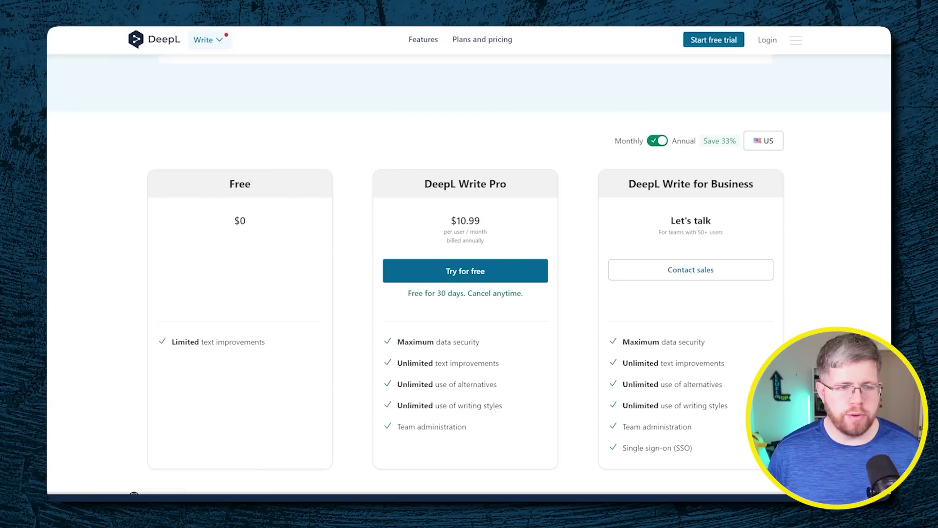
{"action": "double_click", "coordinate": [487, 223]}
{"action": "left_click", "coordinate": [489, 223]}
{"action": "double_click", "coordinate": [492, 222]}
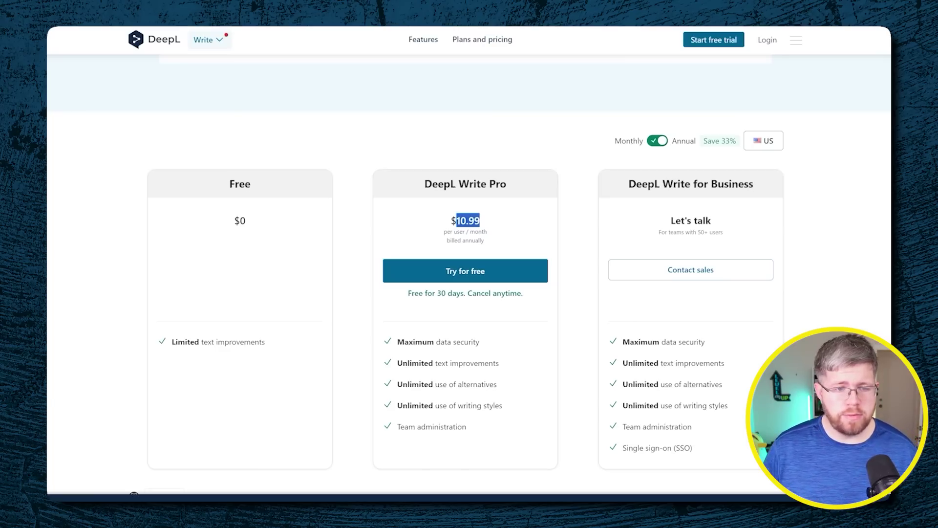
- Switch plan prices to monthly billing and highlight Write Pro's new $16.50 price
{"action": "left_click", "coordinate": [657, 141]}
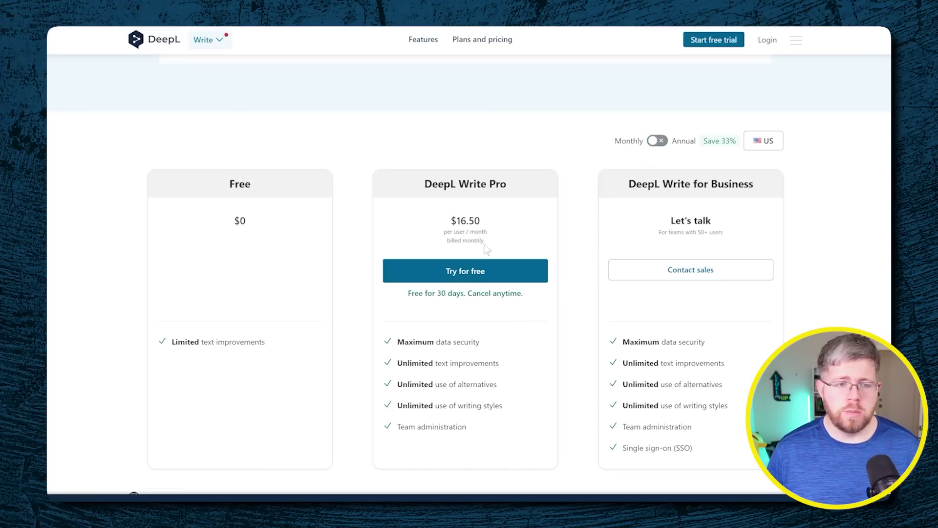
{"action": "double_click", "coordinate": [493, 225]}
{"action": "left_click", "coordinate": [493, 225]}
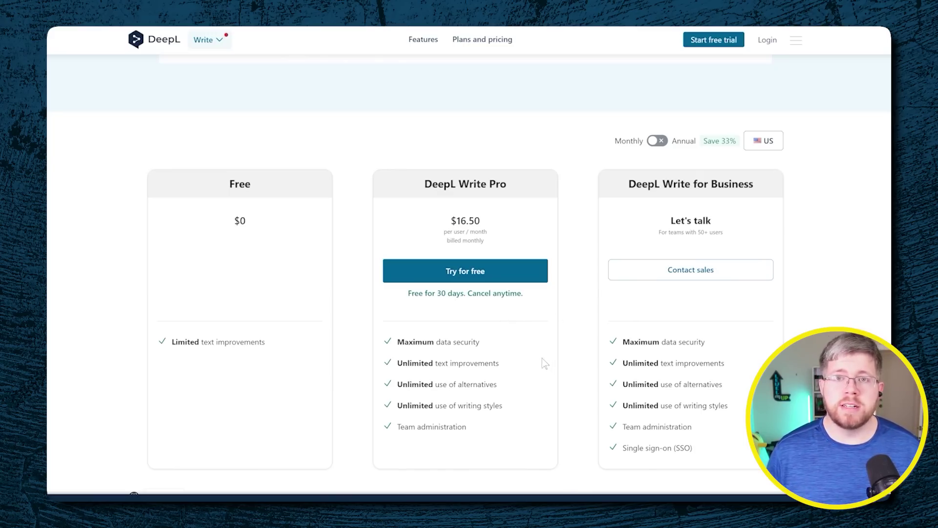
{"action": "scroll", "coordinate": [535, 360], "scroll_direction": "down", "scroll_amount": 1}
{"action": "scroll", "coordinate": [520, 351], "scroll_direction": "up", "scroll_amount": 6}
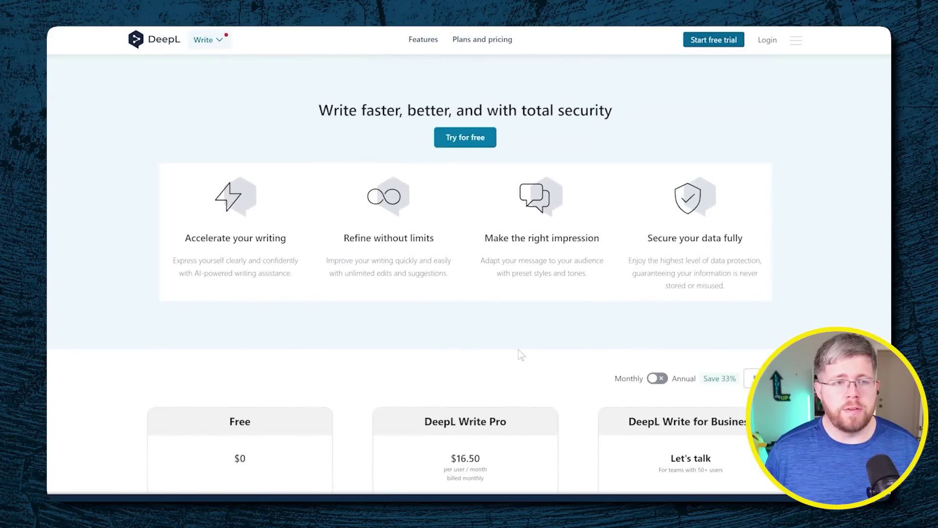
- Switch to DeepL Translator pricing and show the Starter, Advanced and Ultimate plans with Write Pro
{"action": "left_click", "coordinate": [201, 41]}
{"action": "left_click", "coordinate": [231, 104]}
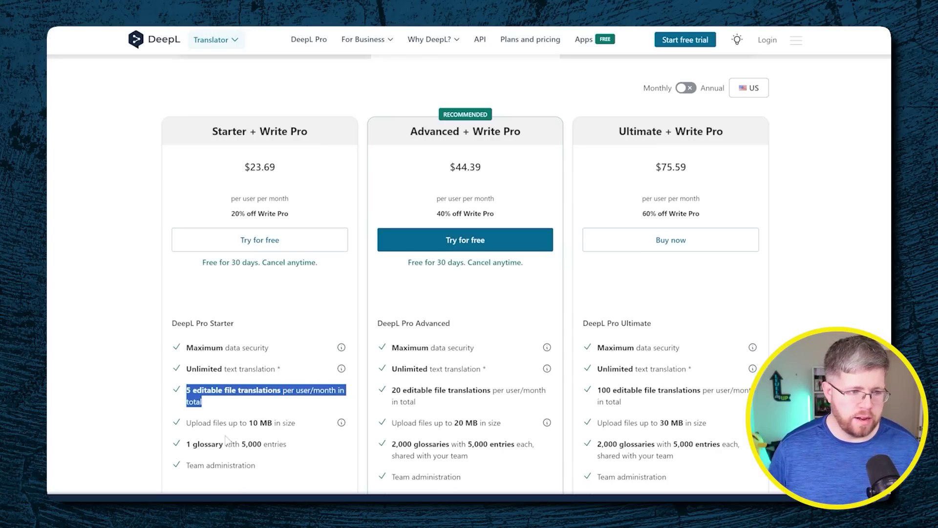
{"action": "scroll", "coordinate": [535, 128], "scroll_direction": "down", "scroll_amount": 1}
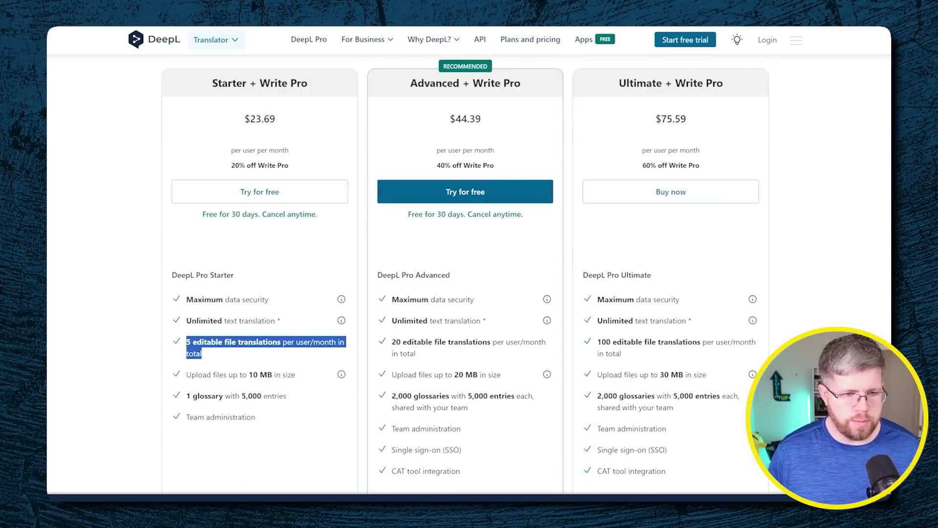